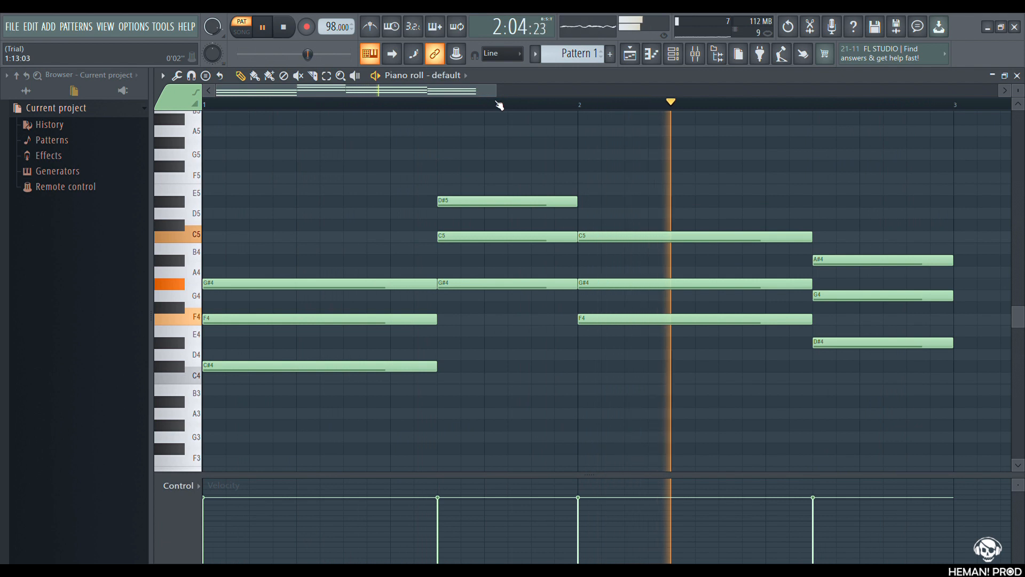
scroll(597, 154, "down", 1)
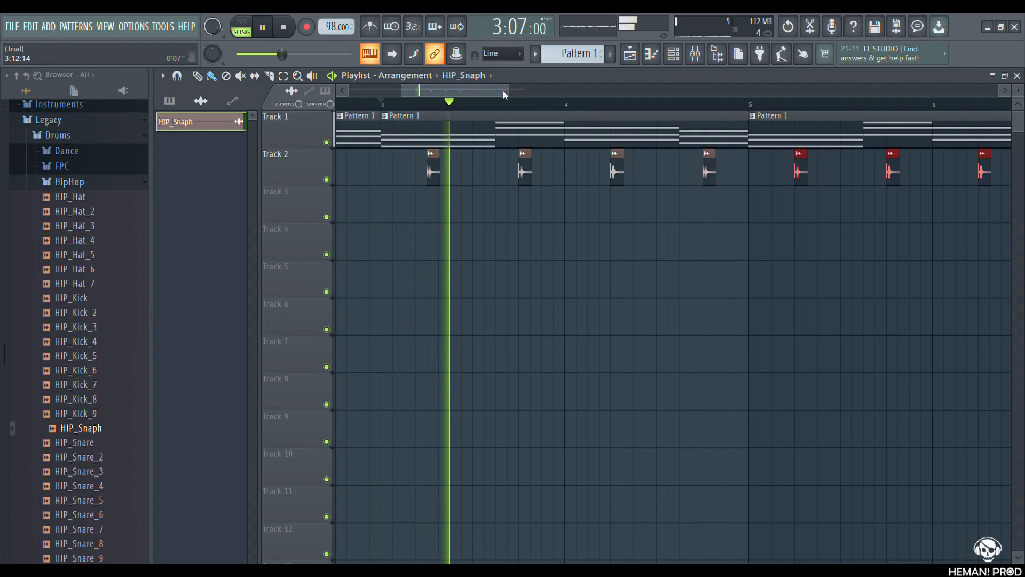
left_click_drag(508, 91, 538, 90)
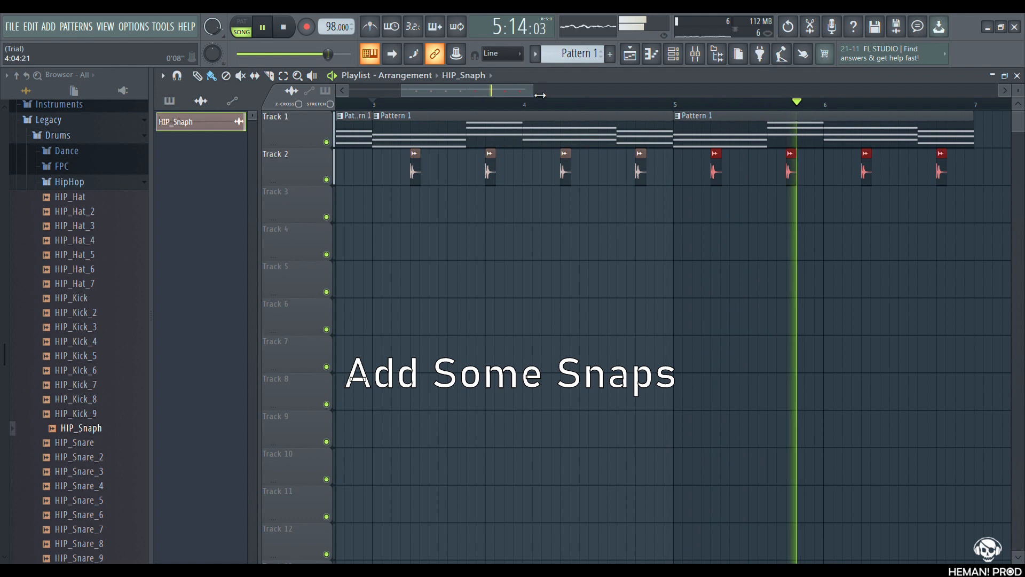
left_click_drag(405, 89, 372, 88)
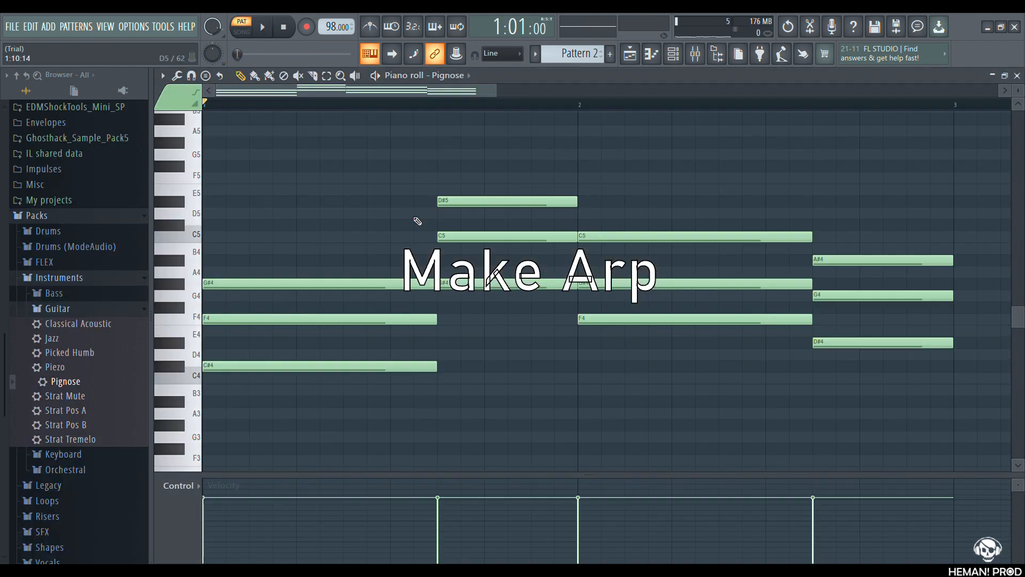
Step: Arpeggiate all the chord notes of the Pignose channel in Pattern 2 and play the pattern
key("ctrl+a")
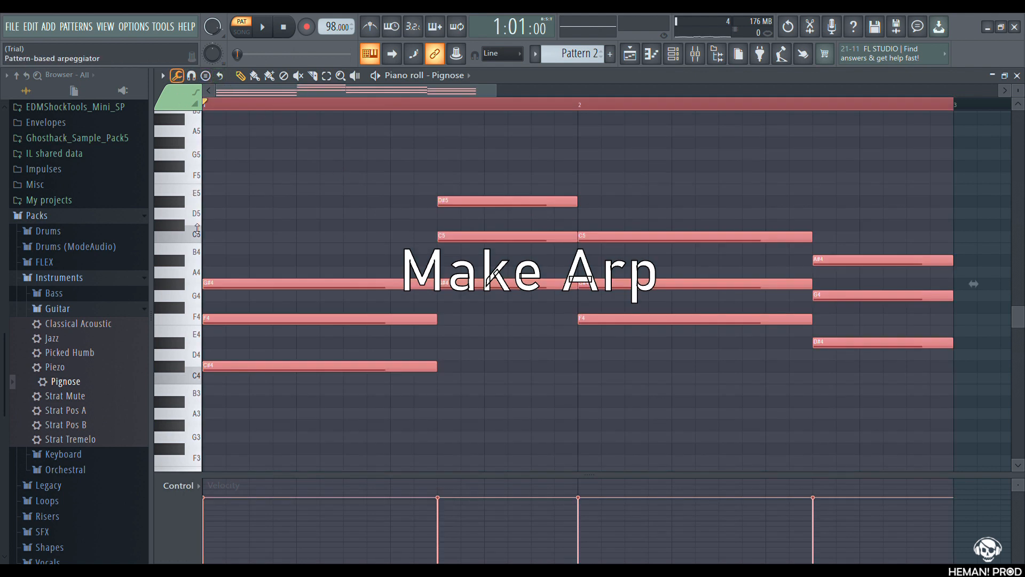
key("space")
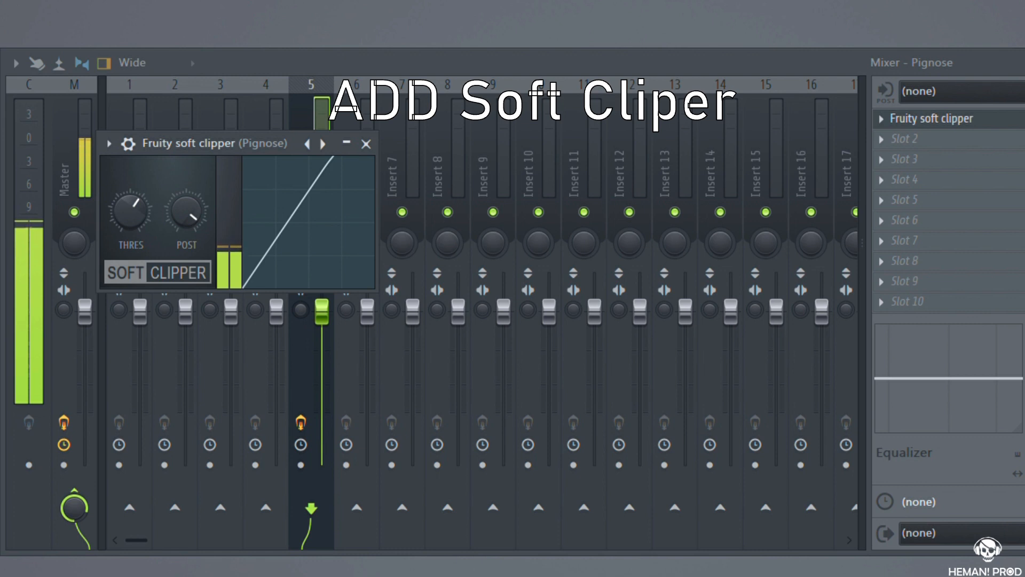
Step: Close the Fruity soft clipper, then set OTT's Time to 343 % on the Pignose mixer track and close it
left_click(366, 144)
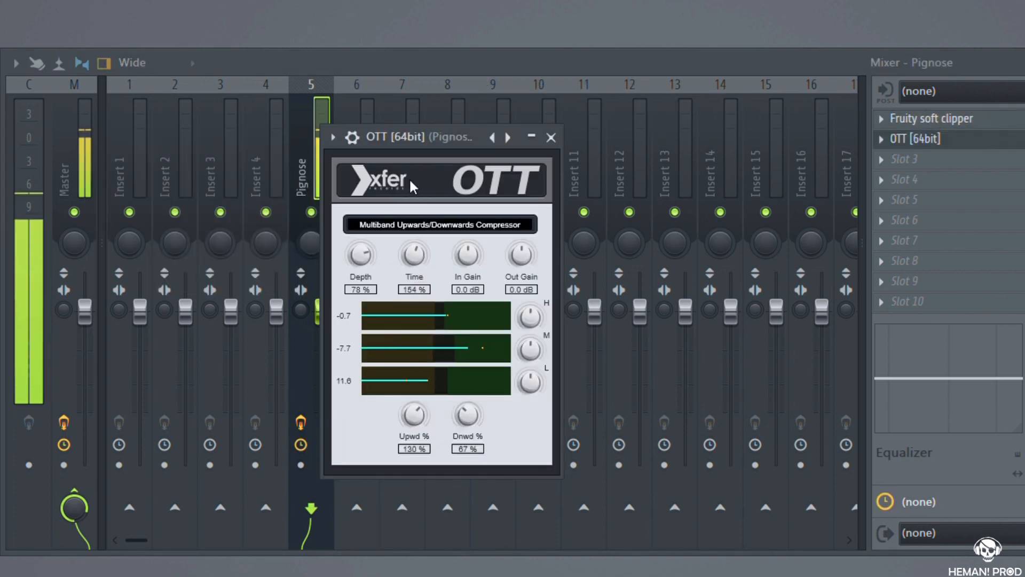
left_click_drag(411, 186, 411, 158)
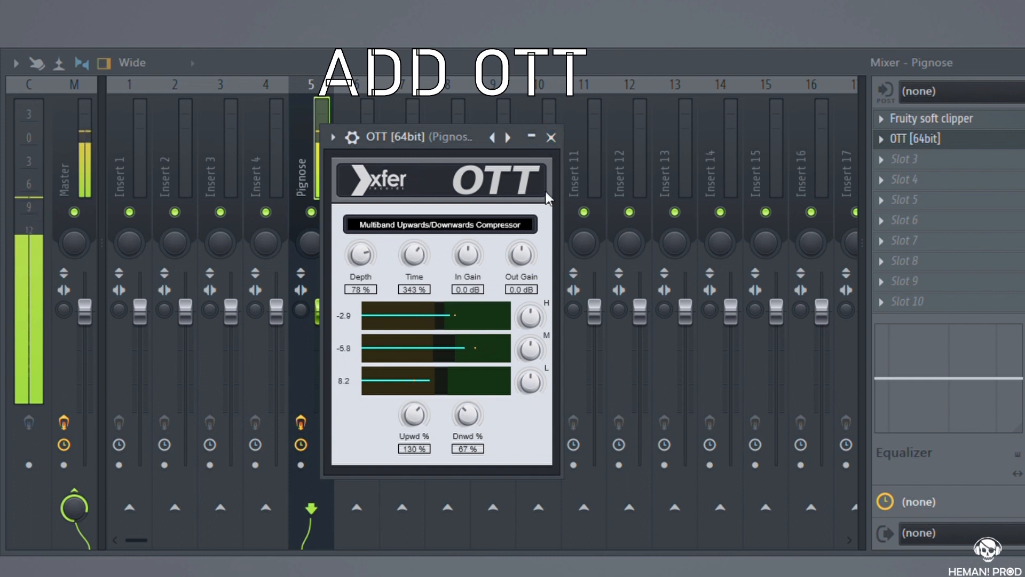
left_click(553, 137)
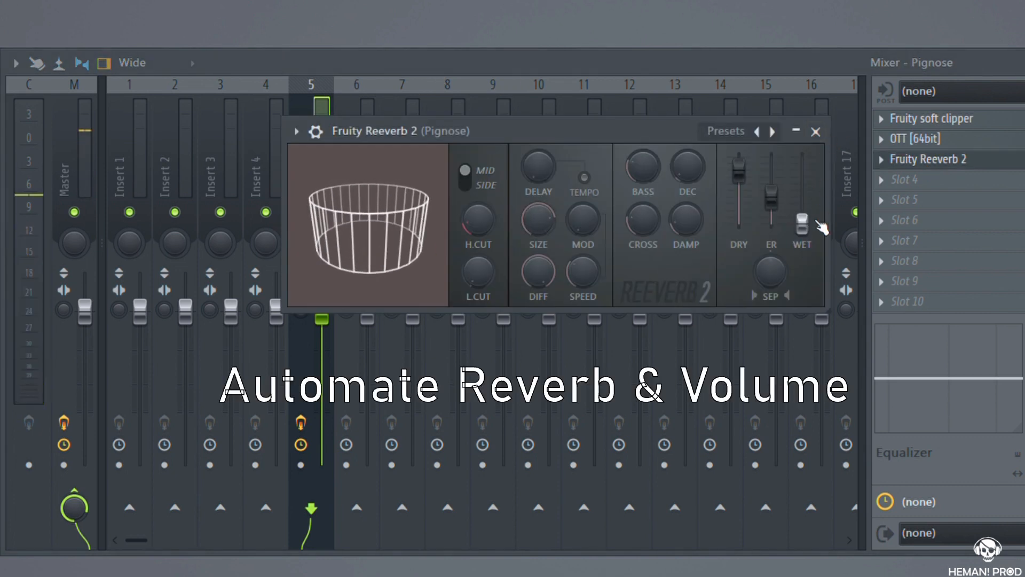
Step: Raise the Wet level and adjust the low cut of Fruity Reeverb 2, and lower the start of the Pignose volume automation
mouse_move(802, 219)
left_mouse_down()
mouse_move(802, 152)
mouse_move(802, 201)
left_mouse_up()
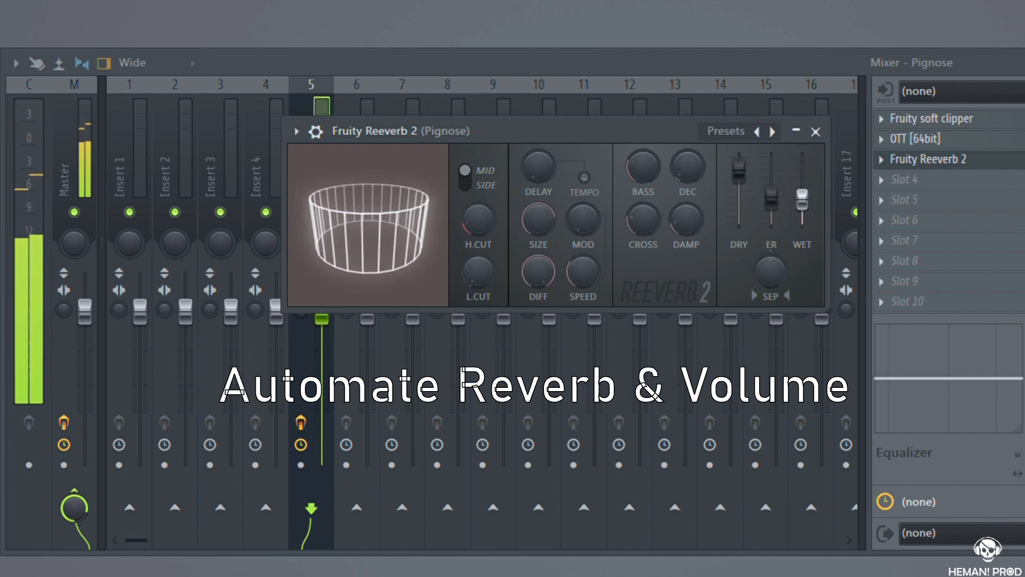
left_click_drag(477, 274, 476, 251)
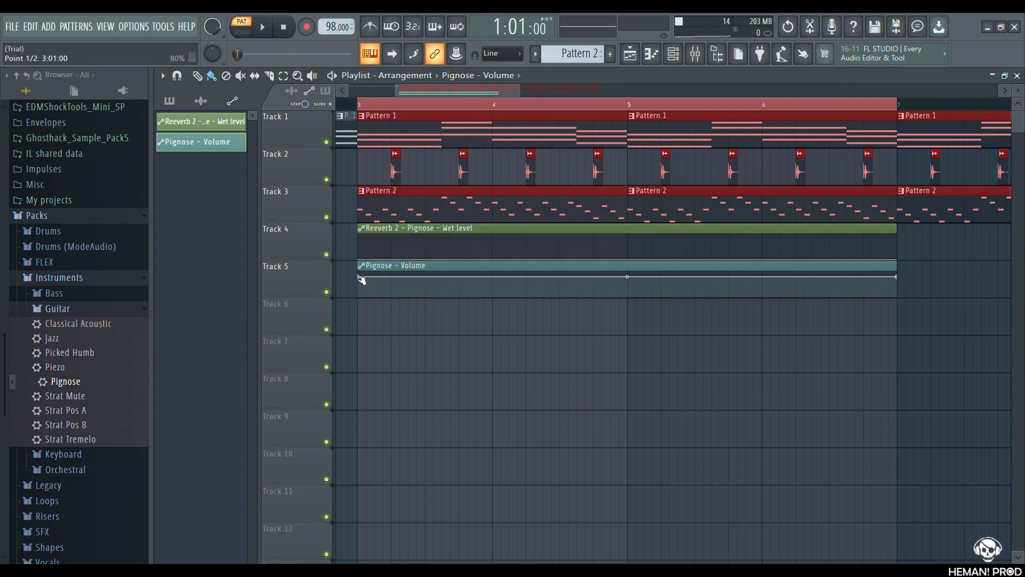
left_click_drag(359, 278, 359, 279)
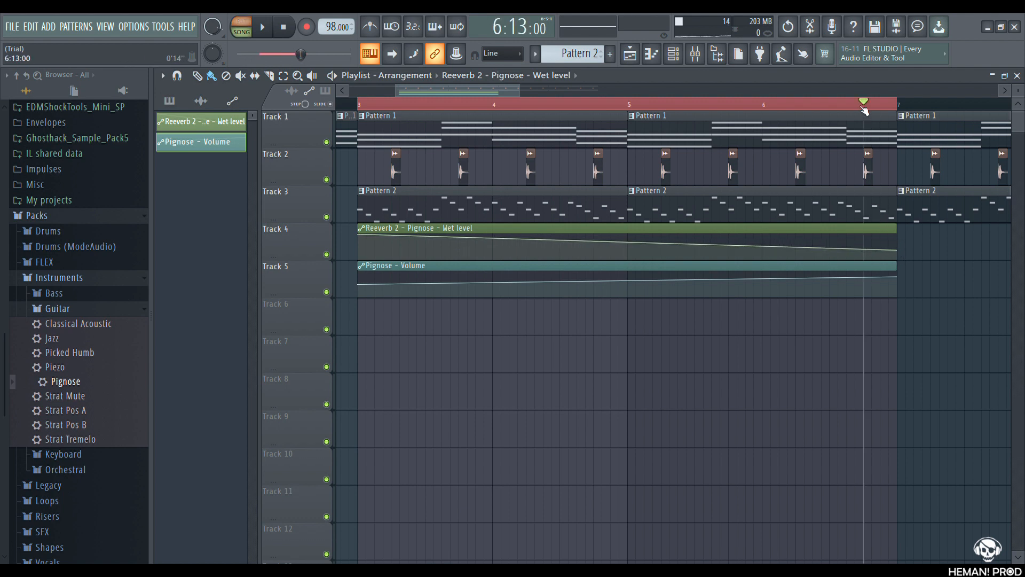
Step: Review the Fruity Reeverb 2 settings on the Pignose mixer track, and close the effect and the mixer
left_click(698, 53)
left_click(784, 204)
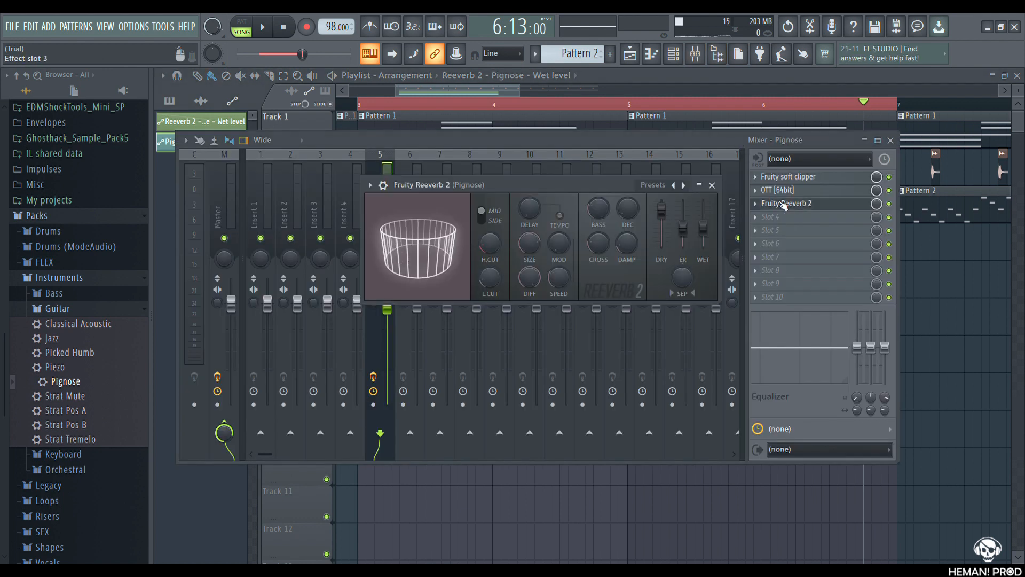
left_click(713, 185)
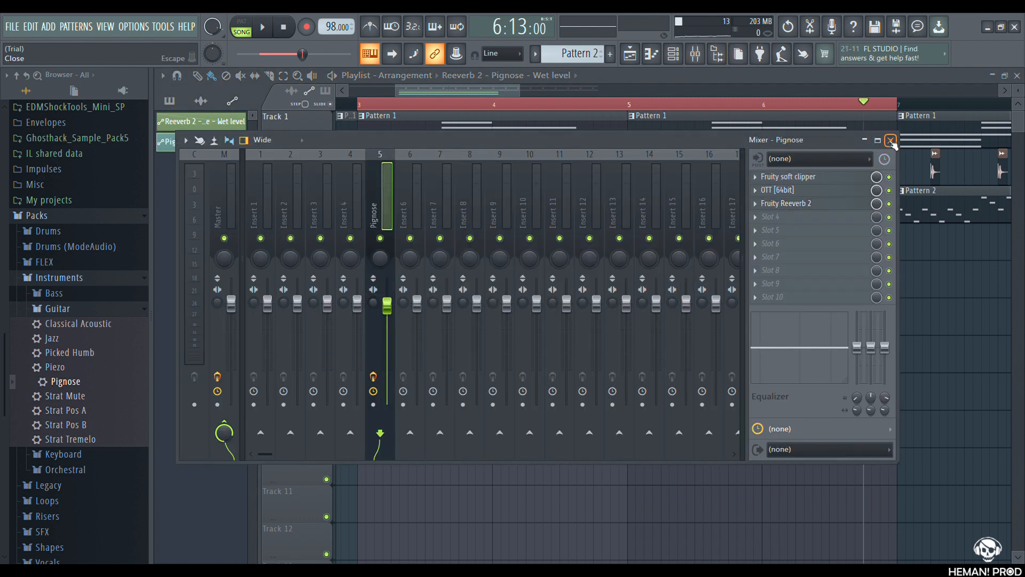
left_click(890, 141)
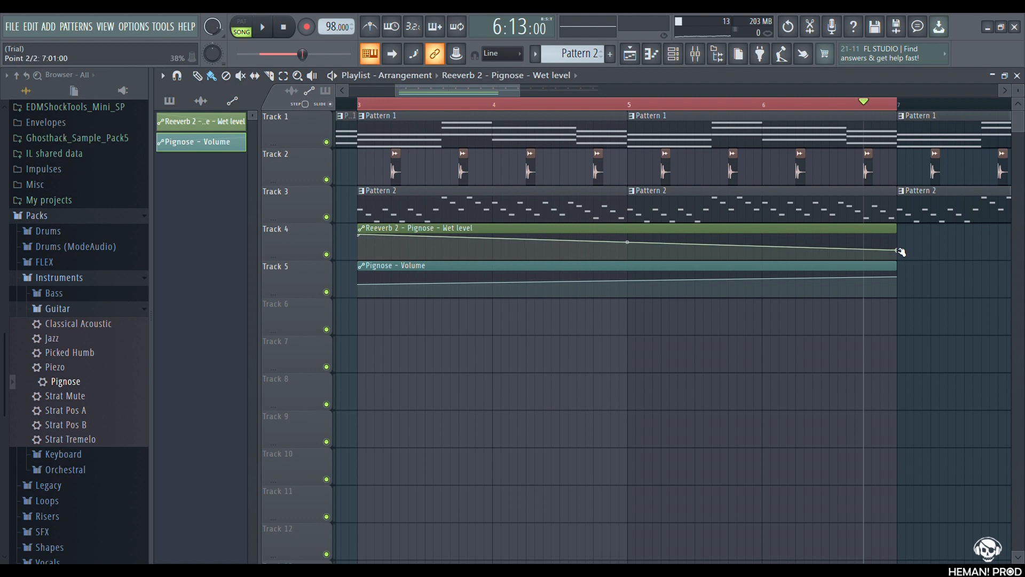
Step: Play the arrangement from the automated Pignose section through the section with kicks on Track 4
key("space")
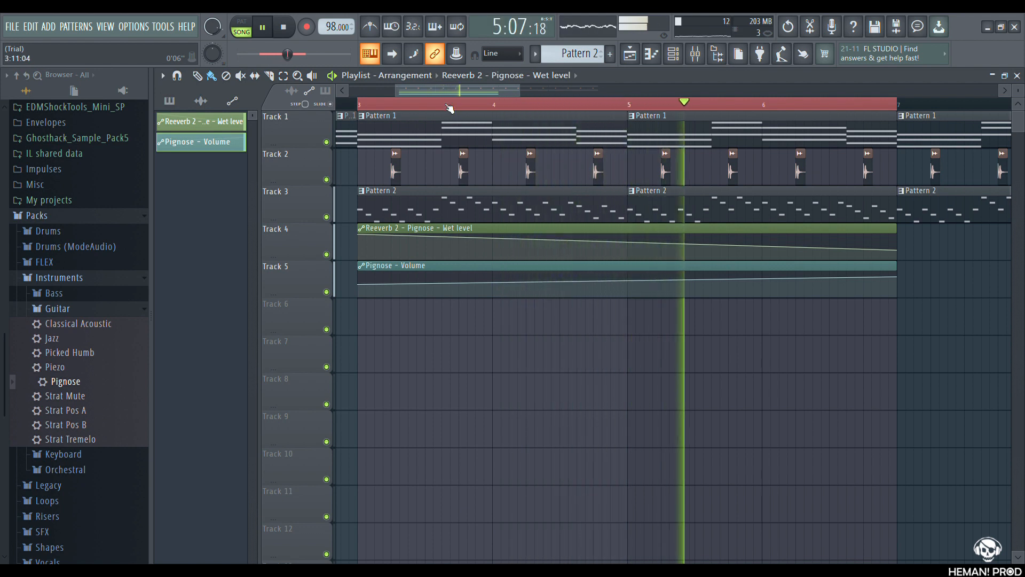
left_click_drag(506, 94, 475, 85)
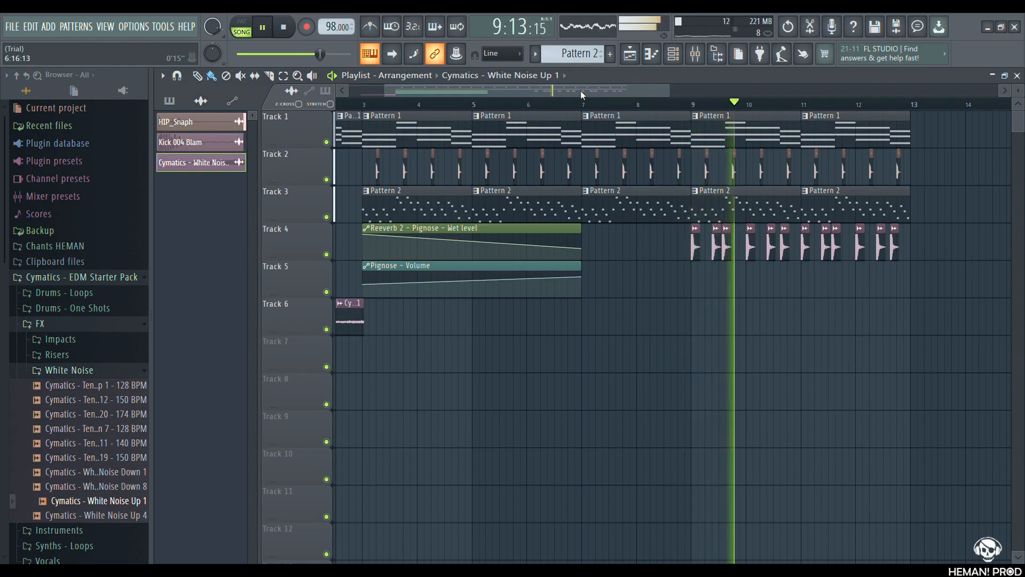
left_click_drag(581, 90, 668, 108)
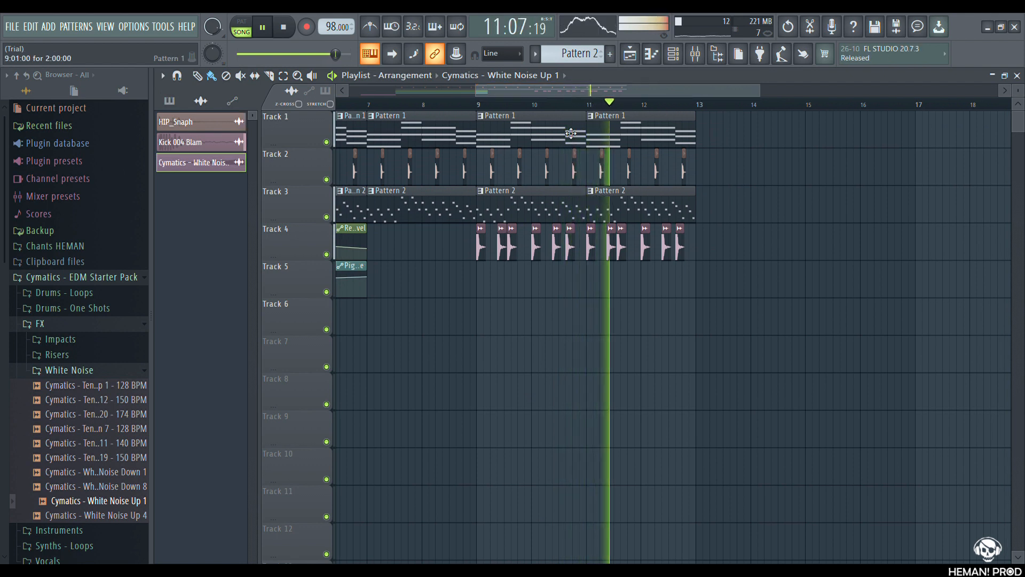
left_click_drag(598, 93, 619, 95)
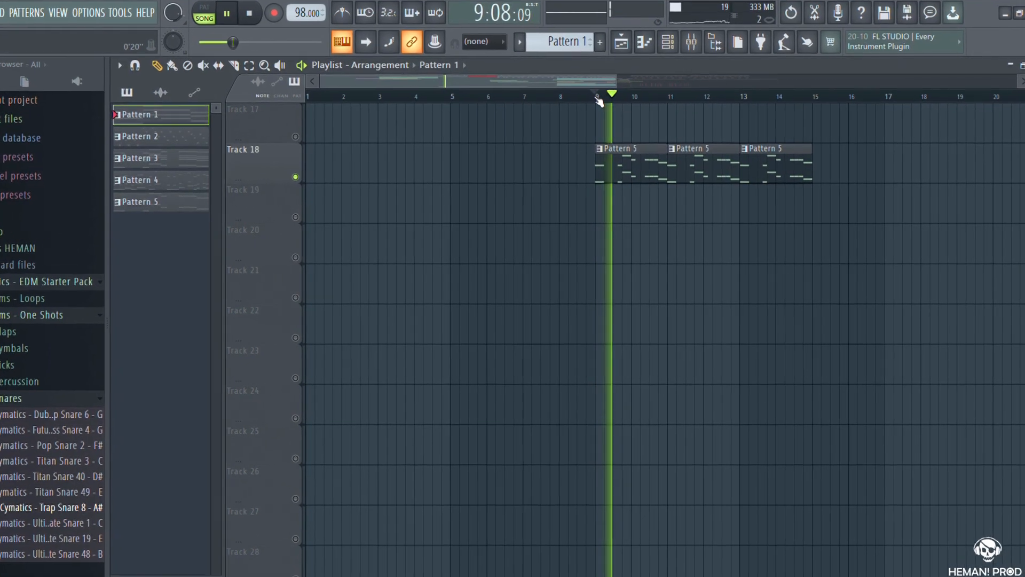
Step: Show the channels used by Pattern 5 from Track 18 in the channel rack and stop playback
left_click(670, 38)
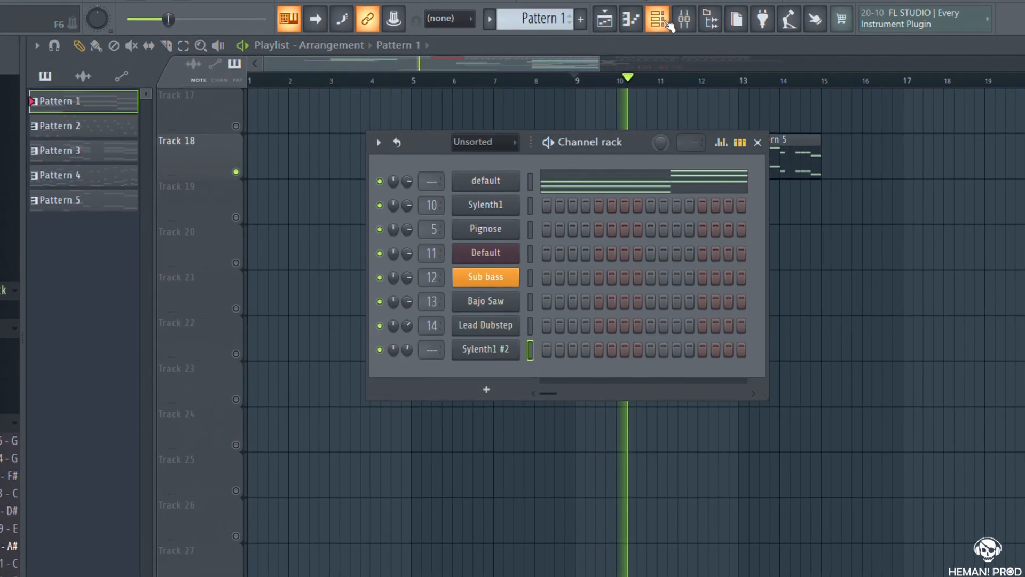
left_click(664, 17)
left_click(629, 137)
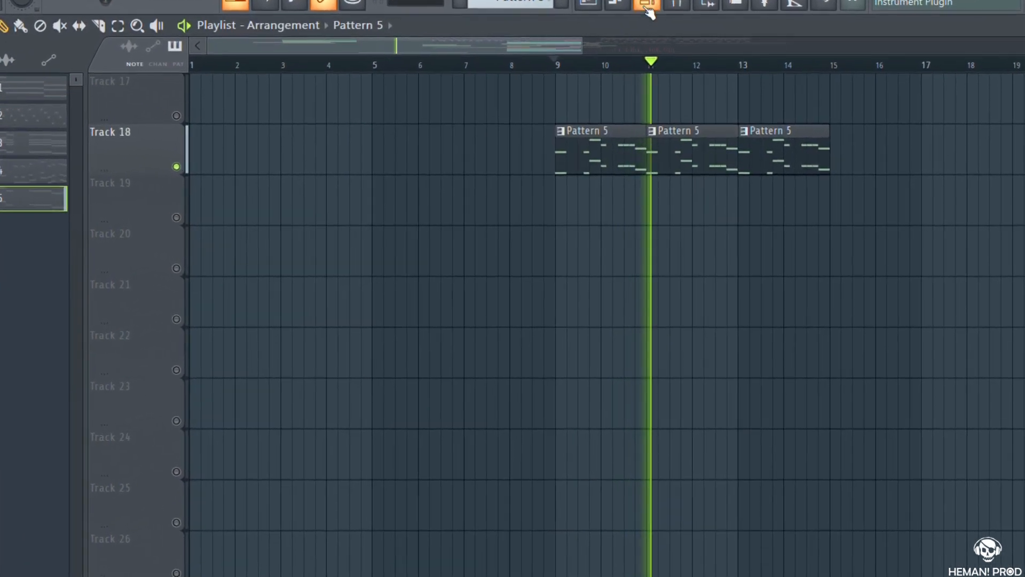
left_click(655, 22)
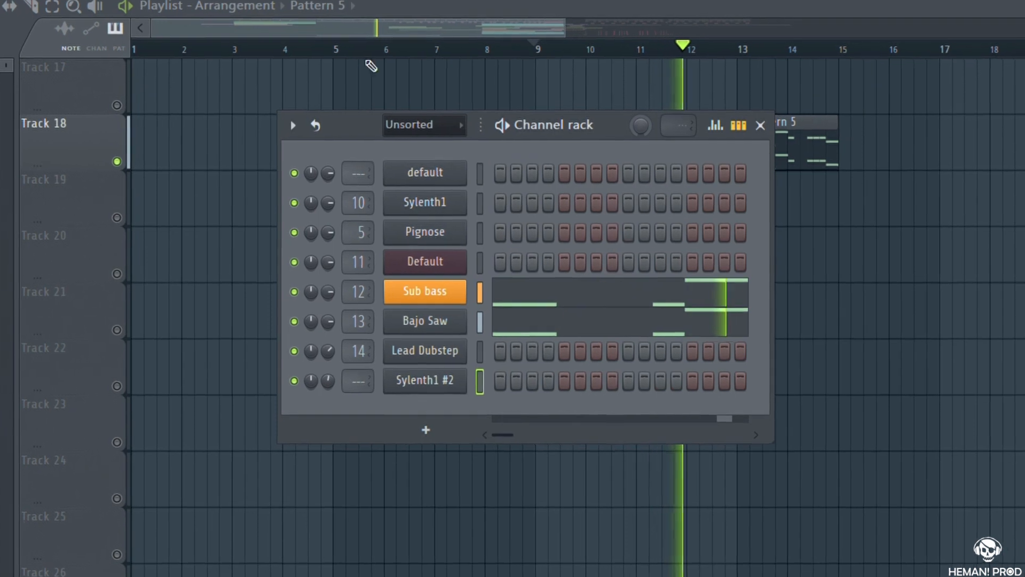
key("space")
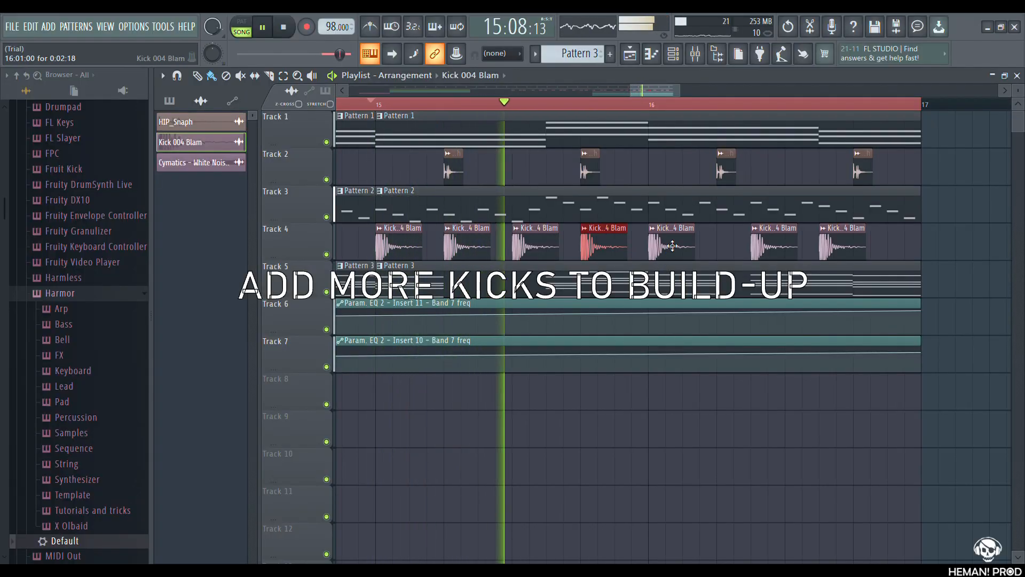
Step: Fill bar 16 of Track 4 with increasingly dense Kick 004 Blam clips and play the build-up
left_click(723, 246)
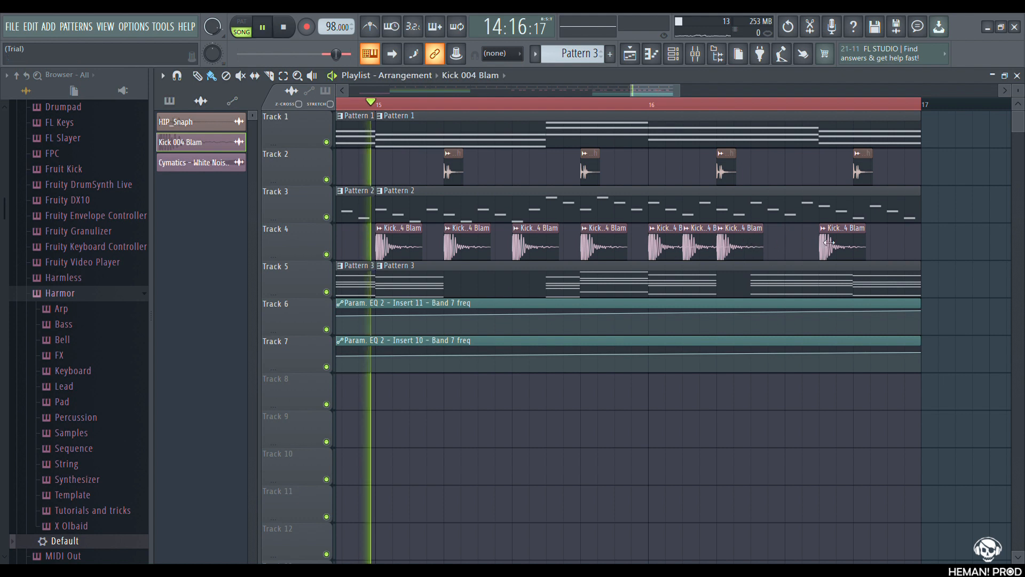
left_click_drag(829, 243, 776, 242)
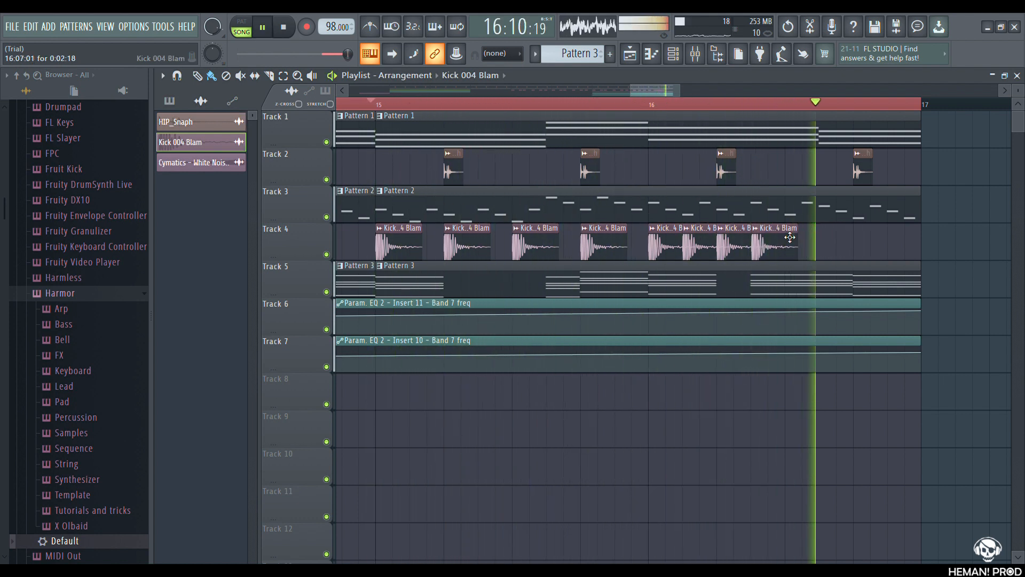
key("space")
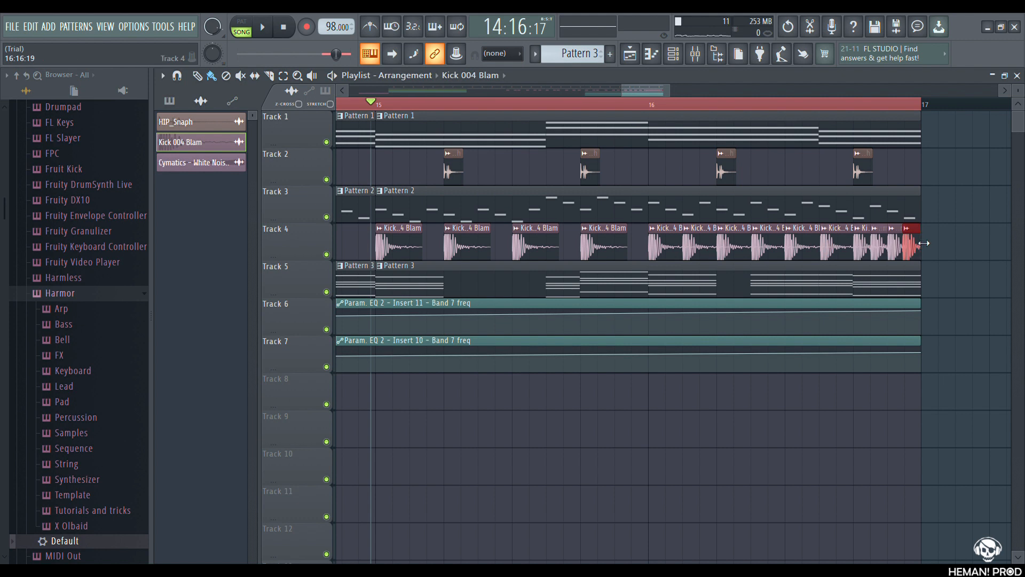
key("space")
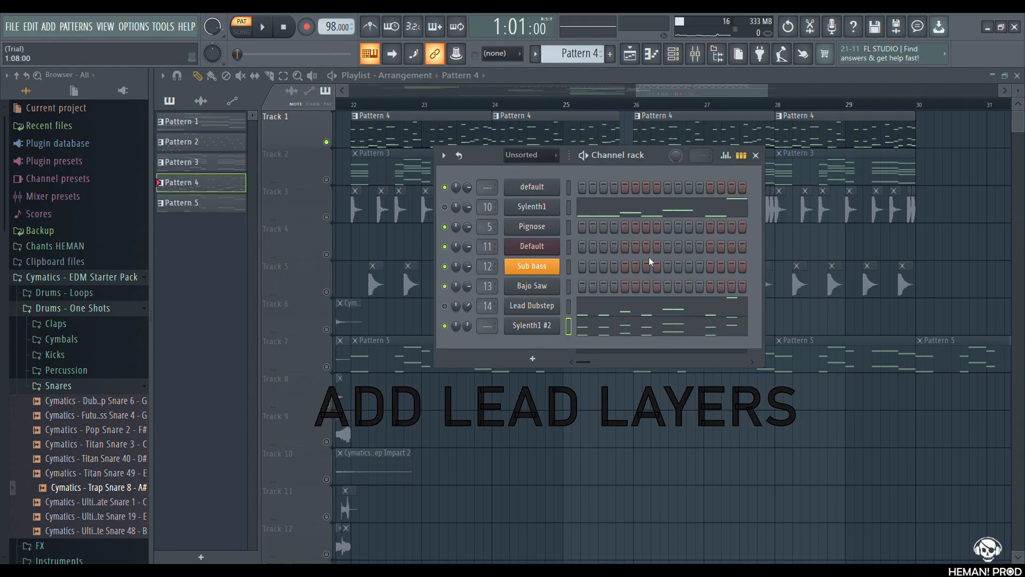
Step: Examine the Sylenth1 #2 lead notes of Pattern 4 in the piano roll and stop playback
left_click(599, 328)
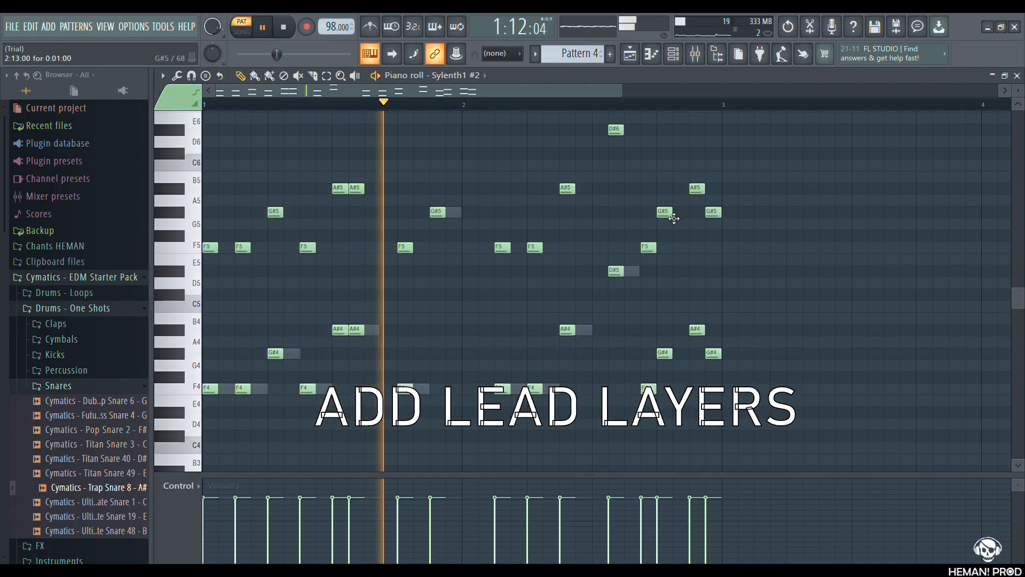
left_click(1017, 75)
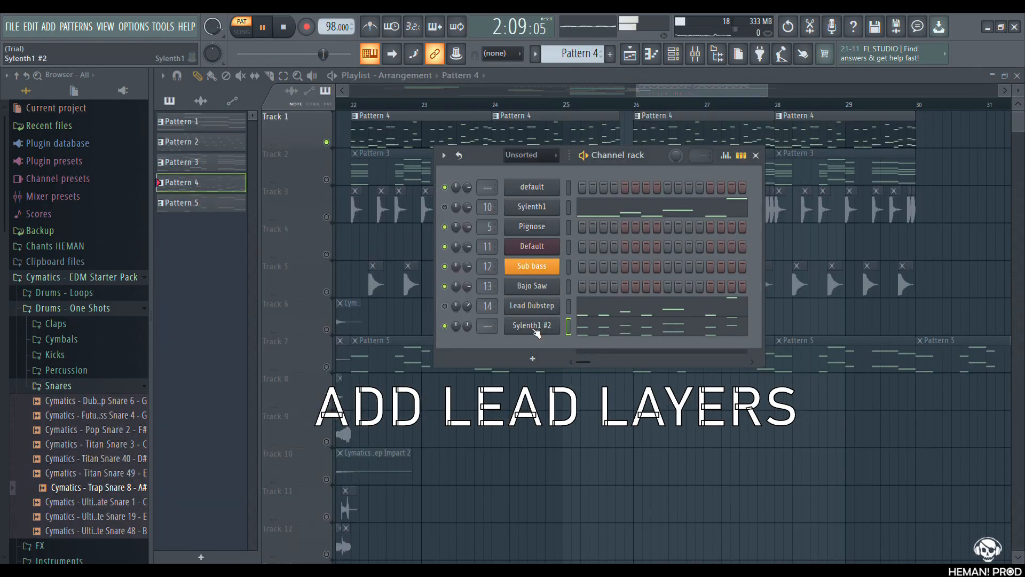
key("space")
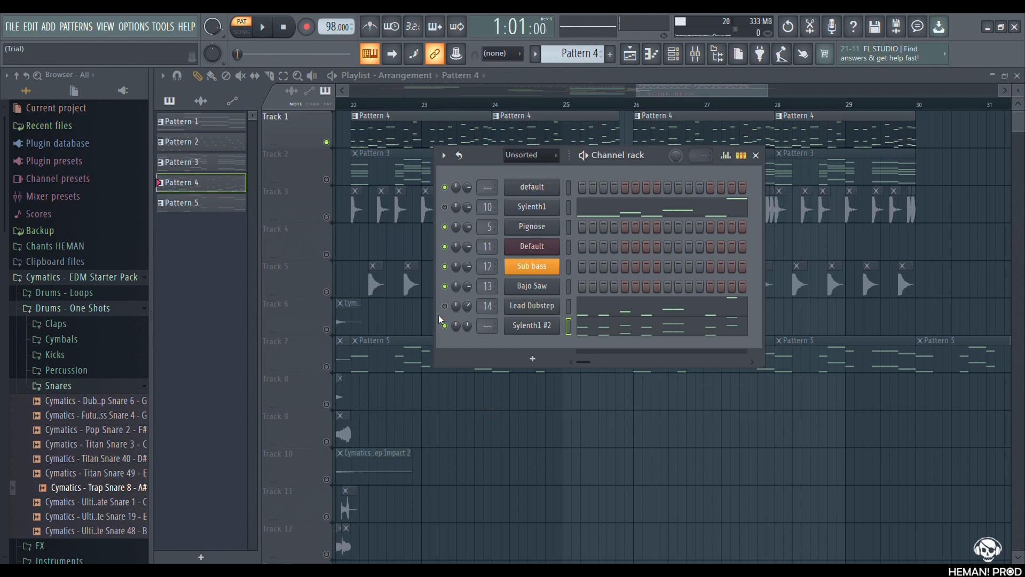
Step: Examine the Lead Dubstep instrument's settings and its notes in Pattern 4, then return to the channel rack
left_click(521, 312)
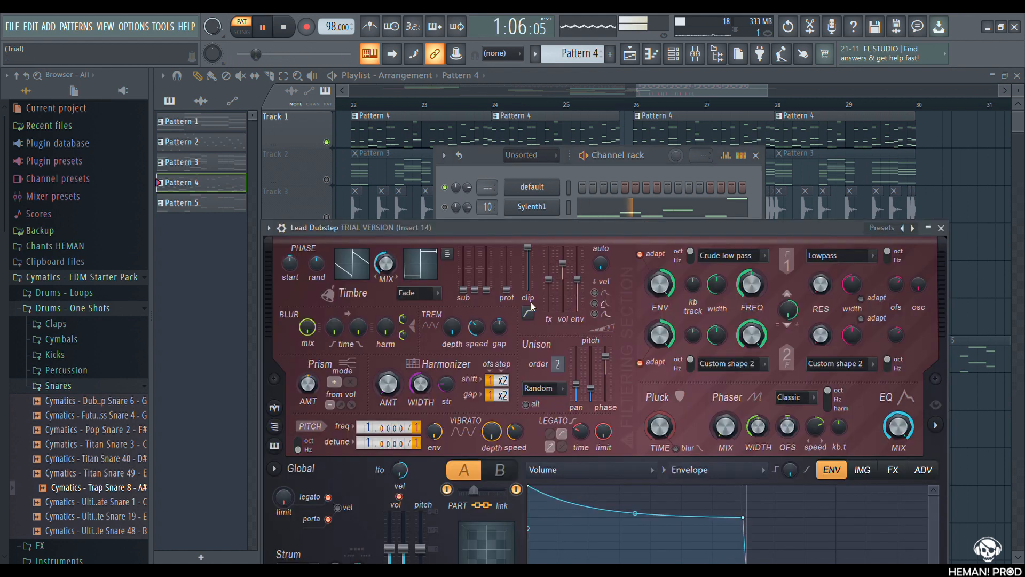
left_click_drag(617, 224, 576, 137)
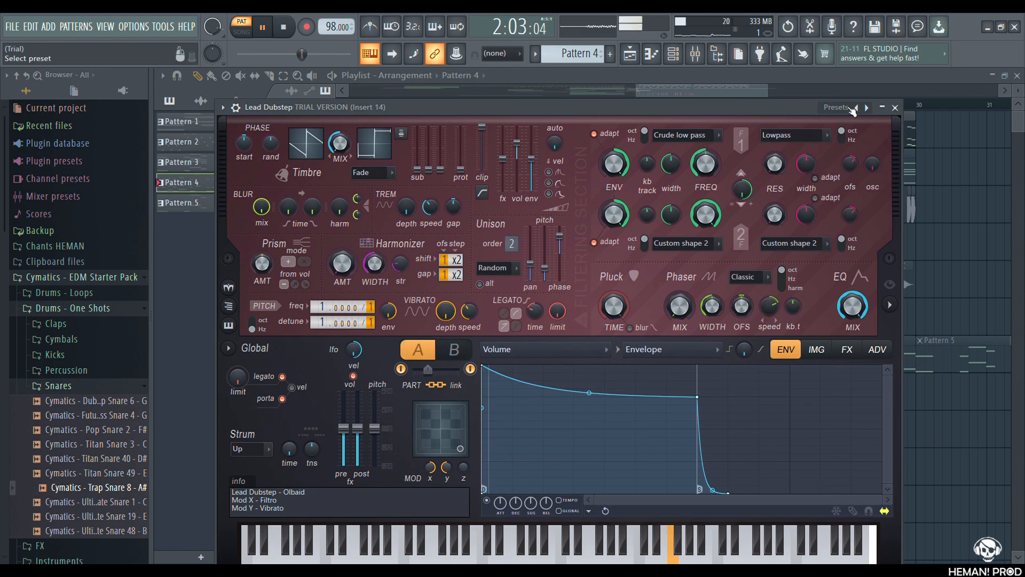
left_click(895, 109)
left_click(603, 312)
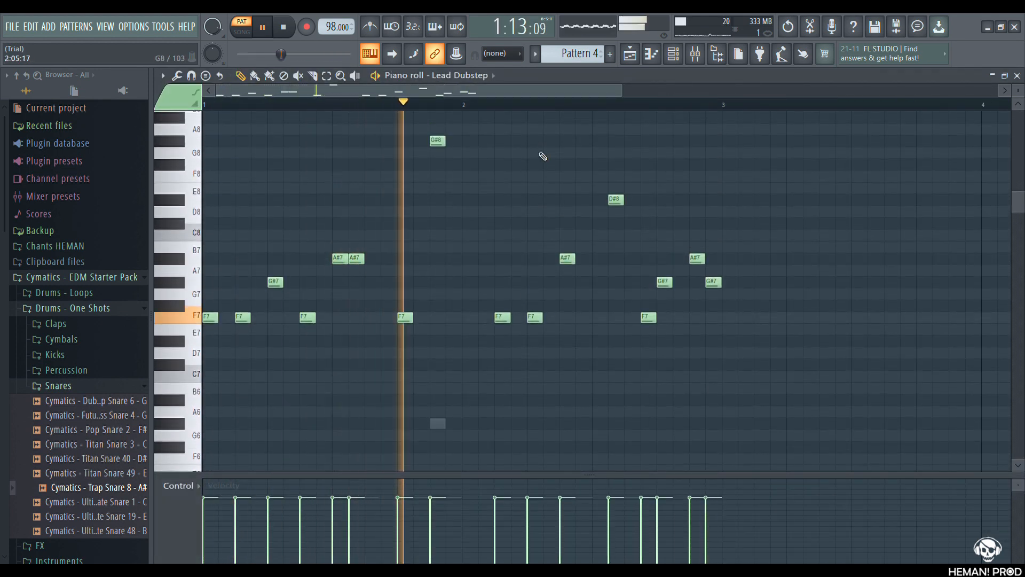
scroll(550, 152, "up", 2)
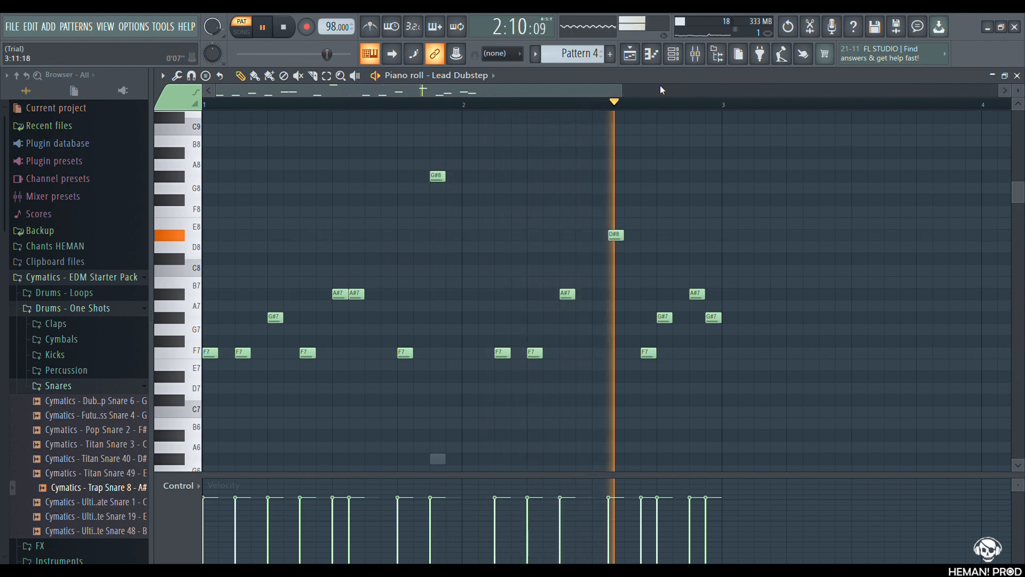
left_click_drag(621, 91, 553, 91)
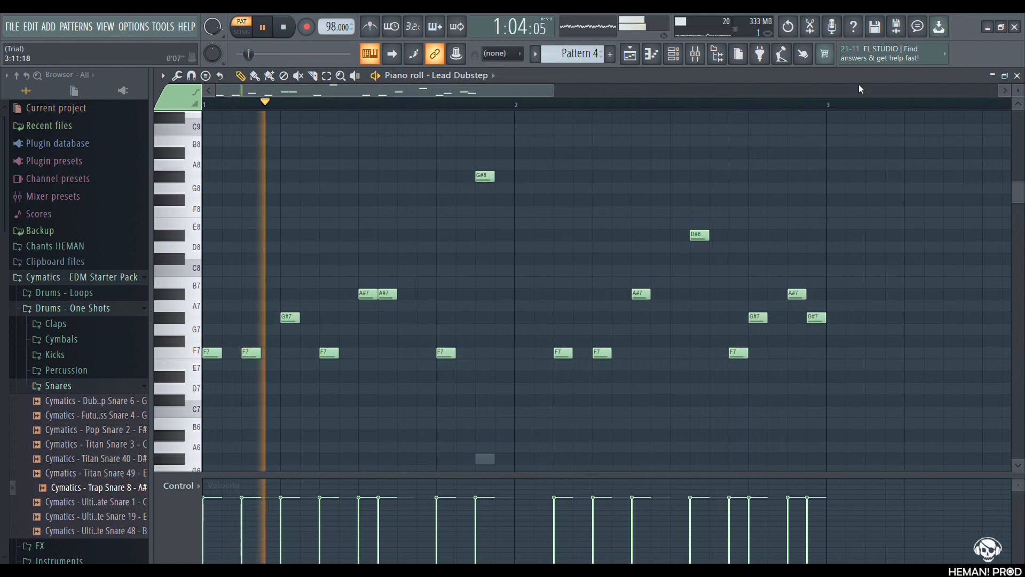
left_click(1016, 76)
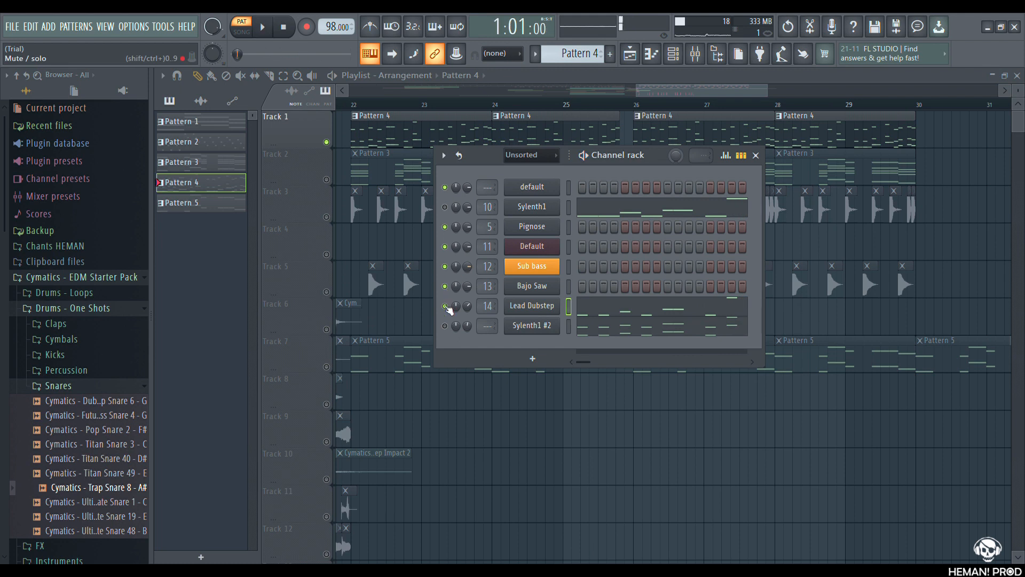
Step: Examine the Sylenth1 lead notes of Pattern 4 in the piano roll during playback, then close the piano roll and stop
left_click(654, 206)
key("space")
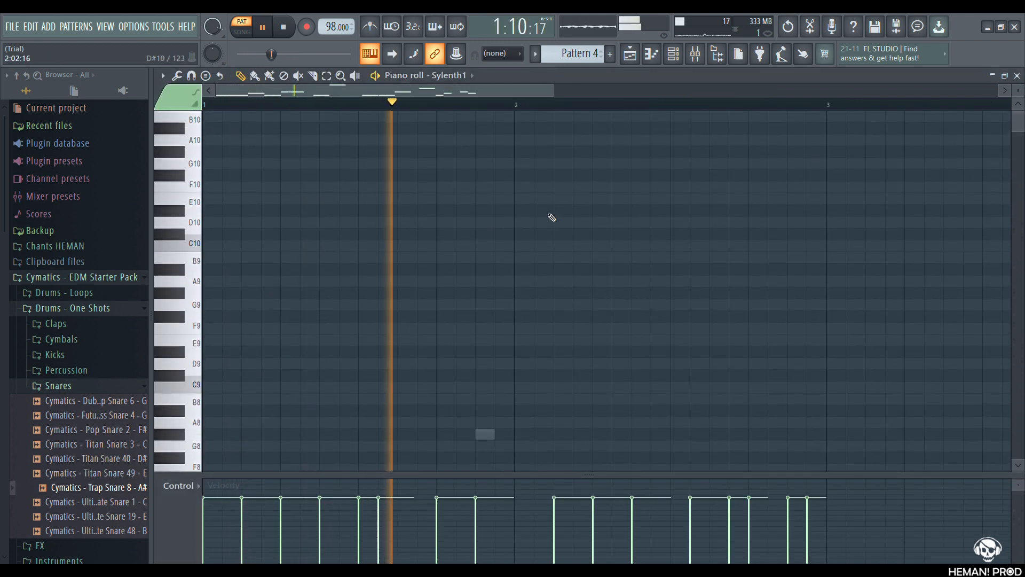
scroll(548, 235, "down", 12)
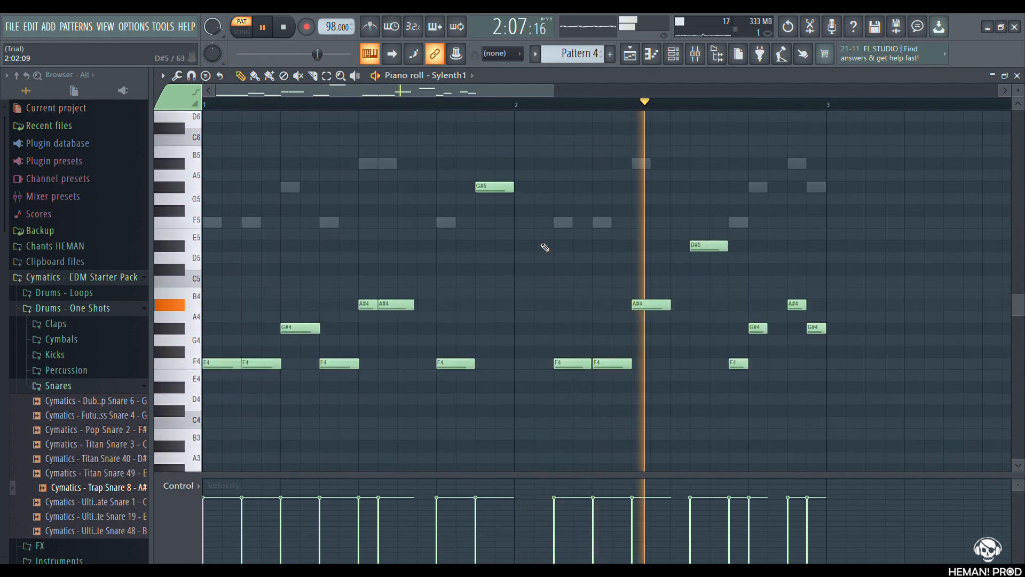
left_click_drag(554, 91, 510, 94)
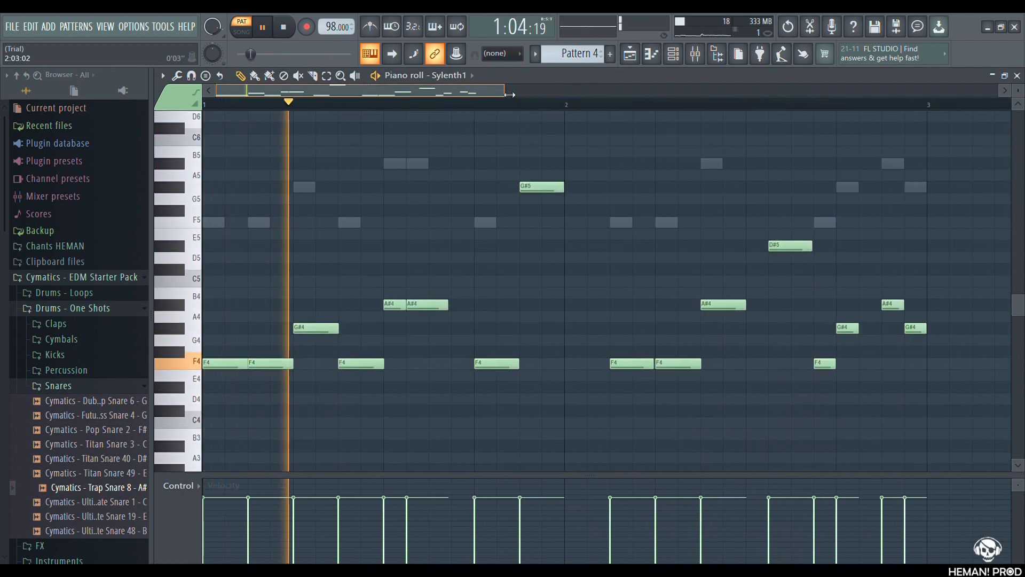
left_click(1016, 77)
key("space")
Step: Toggle the mute state of the Lead Dubstep and Sylenth1 #2 channels and play Pattern 4
left_click(444, 306)
left_click(446, 326)
key("space")
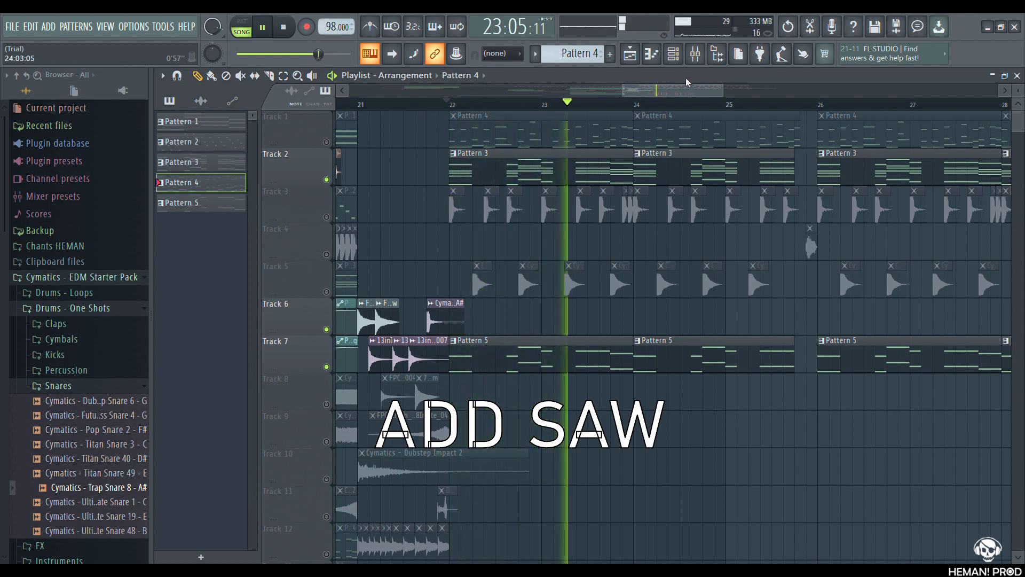
Step: Examine the Pattern 3 and Pattern 5 clips and the drum clips on Tracks 3 and 5 during playback, then stop it
left_click_drag(685, 88, 700, 85)
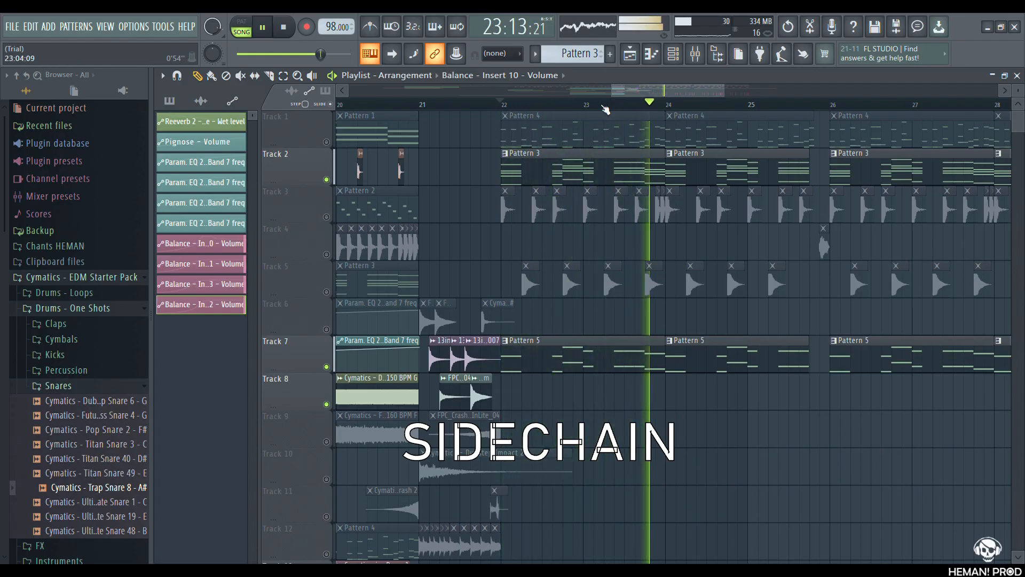
left_click_drag(648, 89, 670, 91)
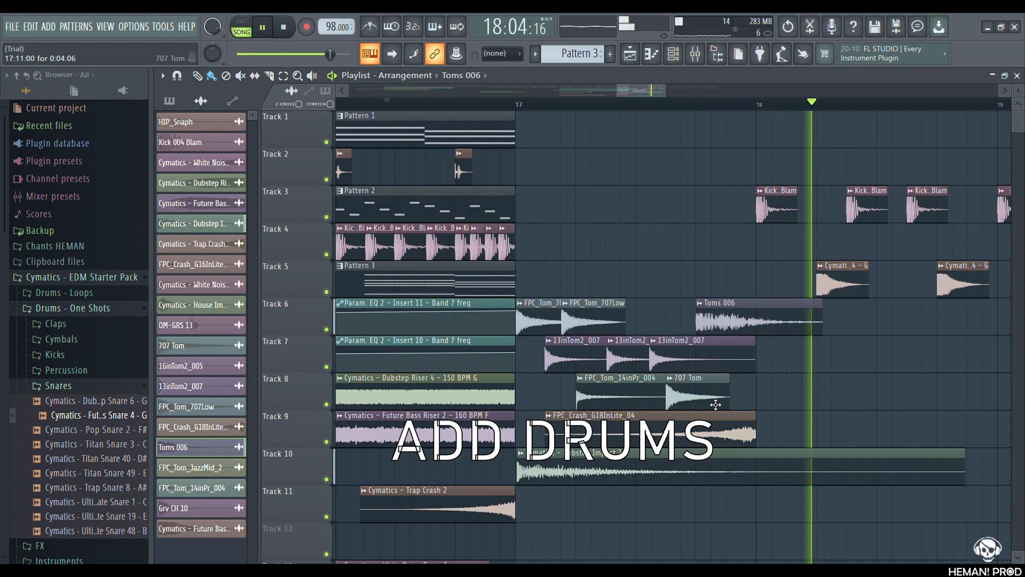
left_click_drag(656, 93, 720, 95)
key("space")
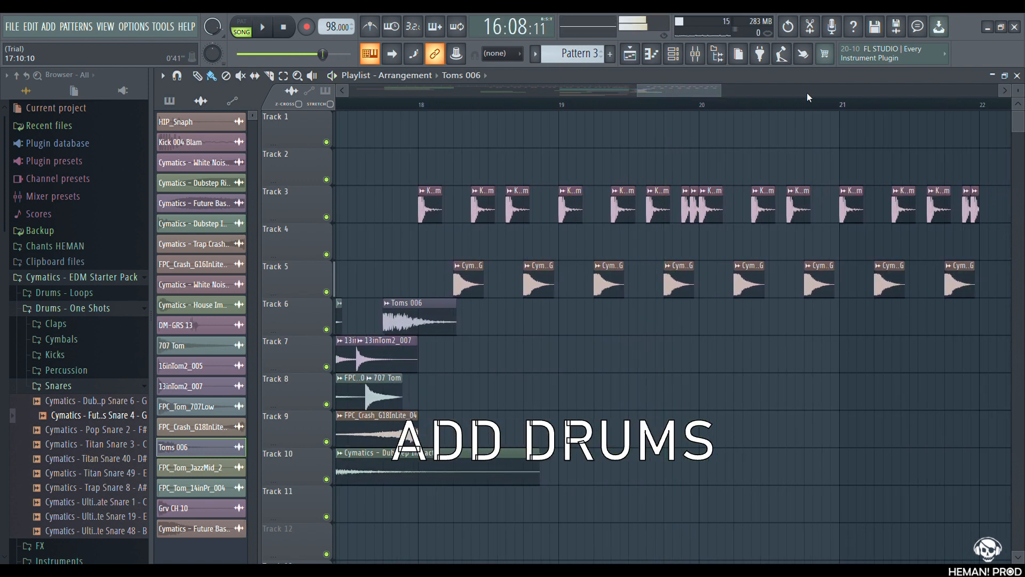